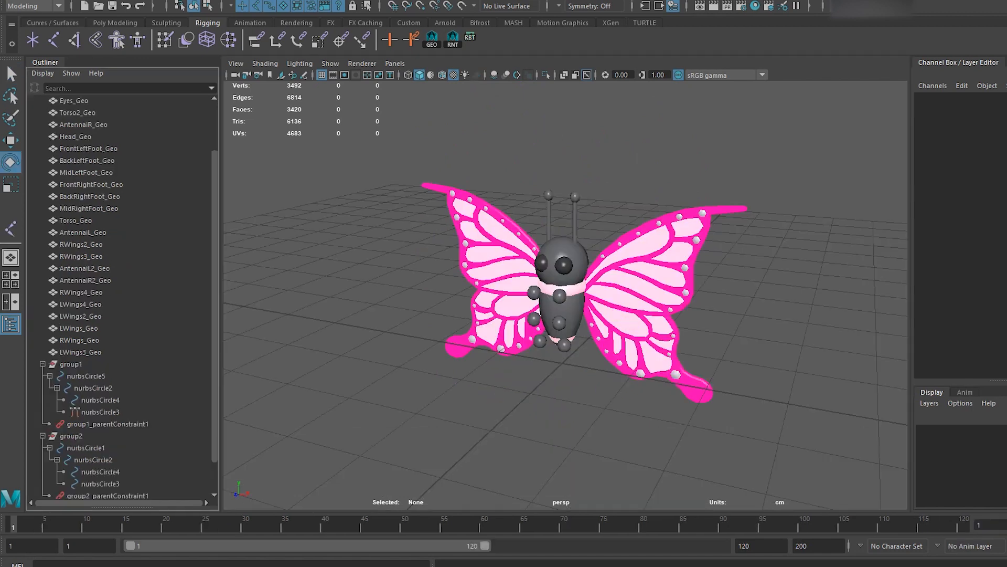
# - Examine the butterfly model and its joint skeleton from the front, side, back and above
pyautogui.keyDown('alt'); pyautogui.moveTo(583, 236); pyautogui.dragTo(619, 237); pyautogui.keyUp('alt')
pyautogui.scroll(2, 628, 225)
pyautogui.scroll(2, 582, 240)
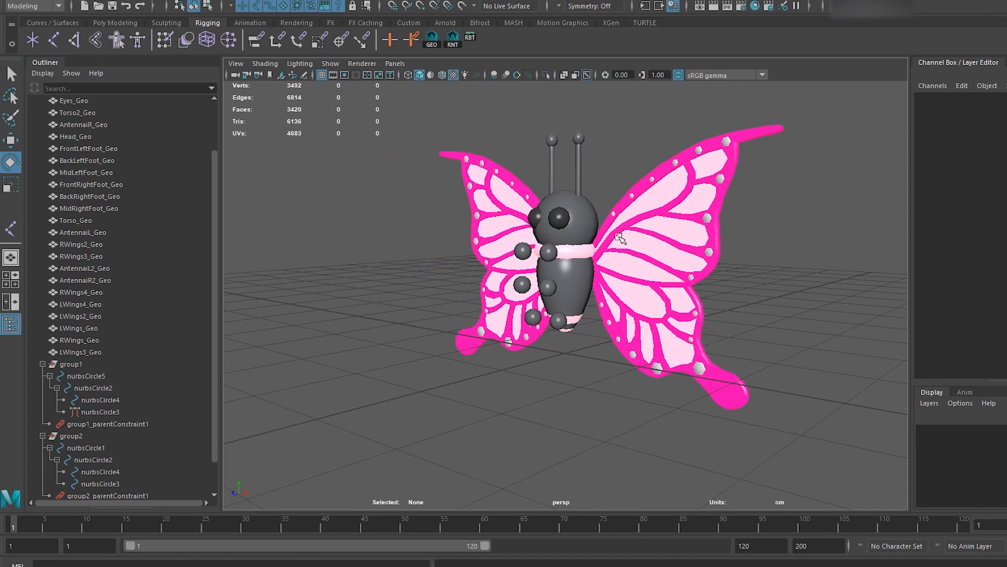
pyautogui.keyDown('alt'); pyautogui.moveTo(593, 241); pyautogui.dragTo(553, 235); pyautogui.keyUp('alt')
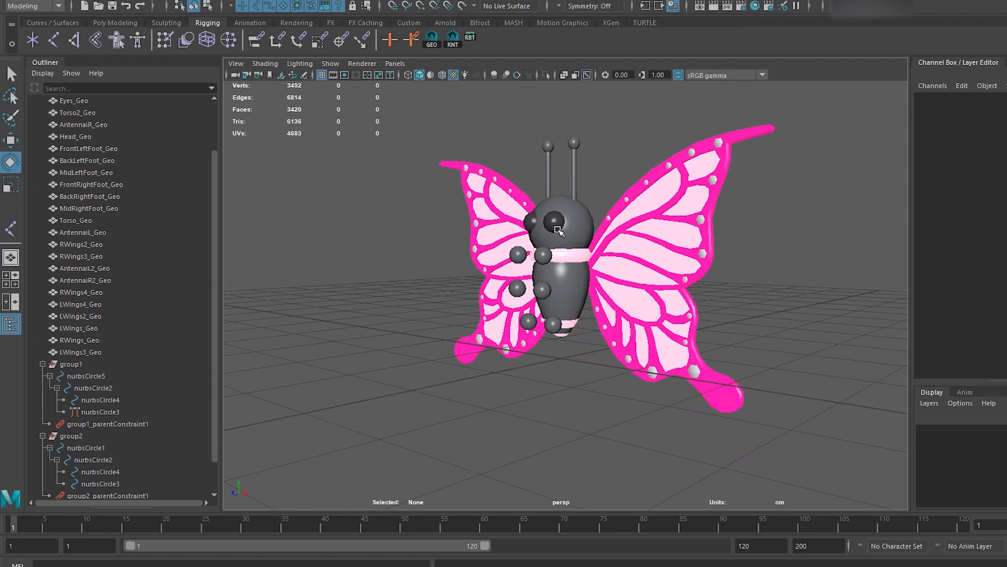
pyautogui.keyDown('alt'); pyautogui.moveTo(596, 224); pyautogui.dragTo(560, 233); pyautogui.keyUp('alt')
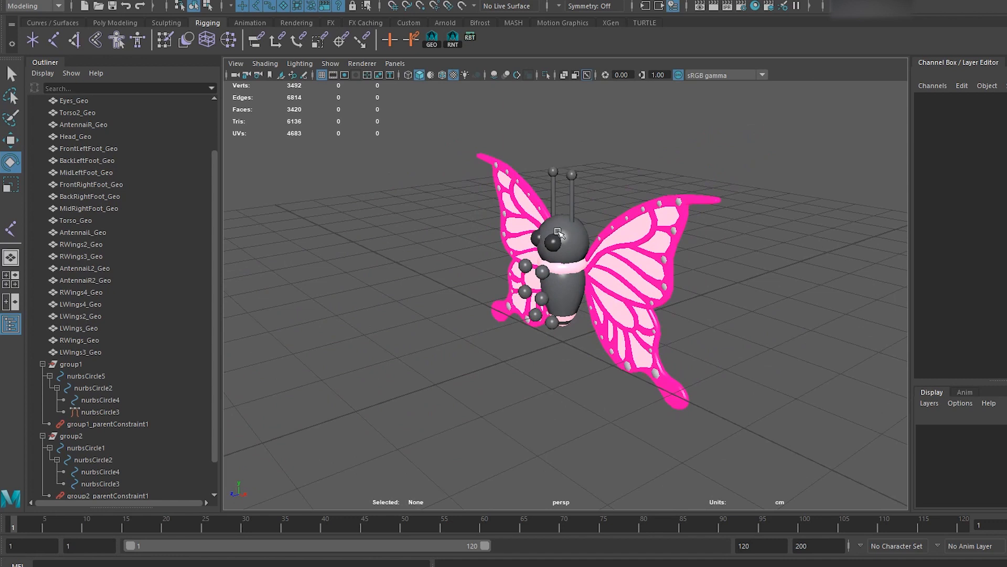
pyautogui.keyDown('alt'); pyautogui.moveTo(591, 251); pyautogui.dragTo(628, 212); pyautogui.keyUp('alt')
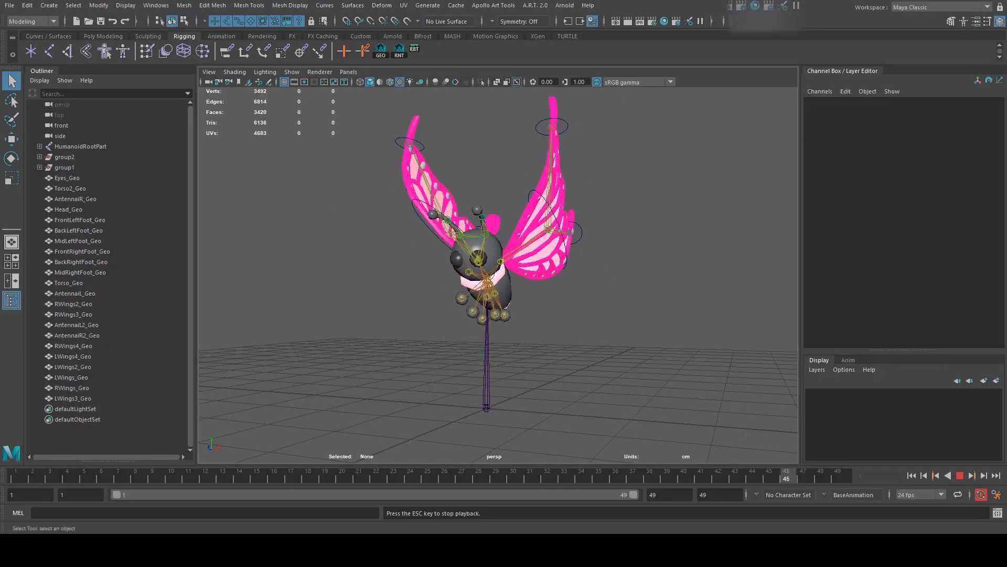
pyautogui.keyDown('alt'); pyautogui.moveTo(611, 325); pyautogui.dragTo(487, 326); pyautogui.keyUp('alt')
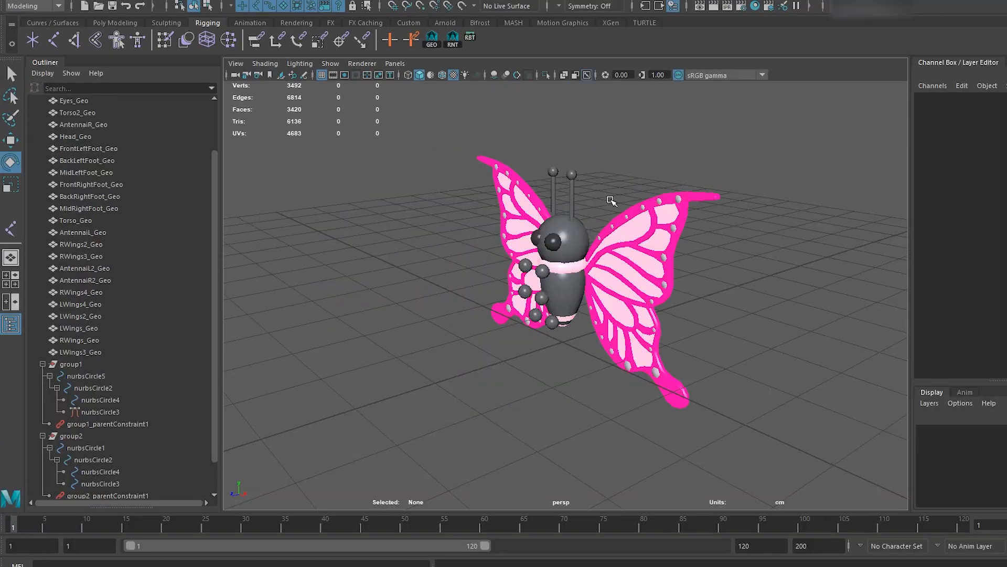
pyautogui.moveTo(595, 236)
pyautogui.keyDown('alt'); pyautogui.mouseDown()
pyautogui.moveTo(621, 238)
pyautogui.moveTo(590, 234)
pyautogui.mouseUp(); pyautogui.keyUp('alt')
pyautogui.scroll(3, 593, 236)
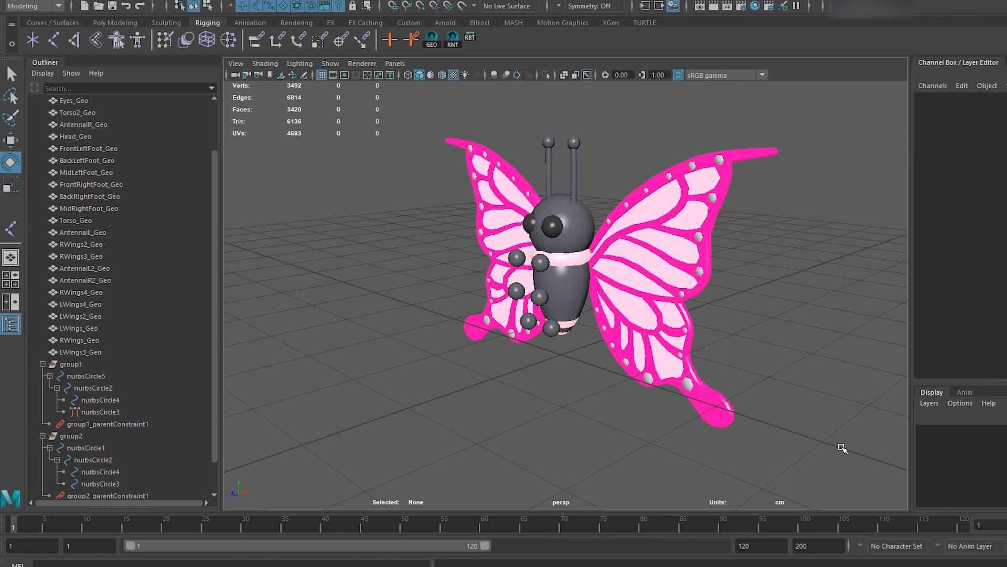
pyautogui.keyDown('alt'); pyautogui.moveTo(625, 319); pyautogui.dragTo(662, 315); pyautogui.keyUp('alt')
pyautogui.keyDown('alt'); pyautogui.moveTo(547, 262); pyautogui.dragTo(634, 337); pyautogui.keyUp('alt')
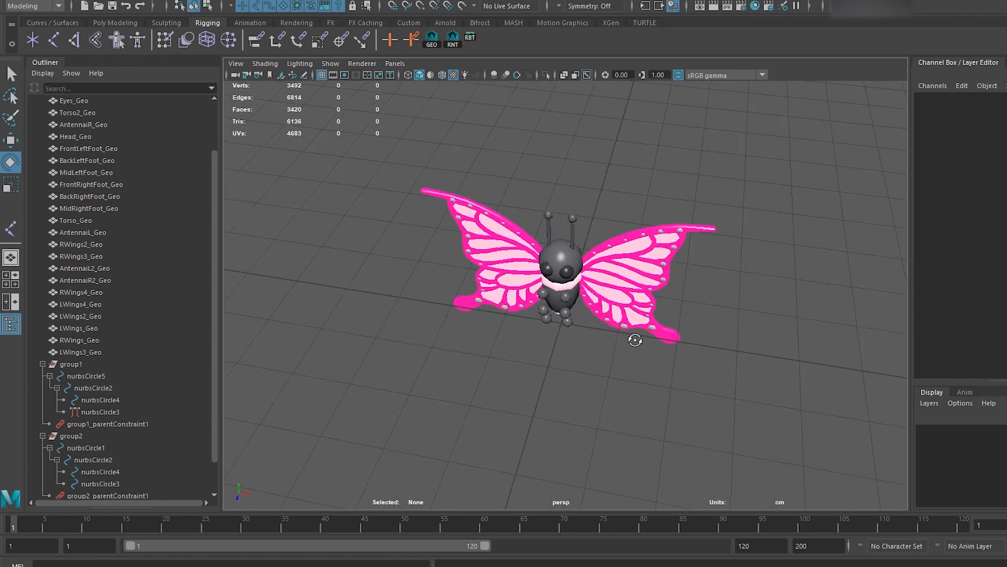
pyautogui.scroll(3, 642, 297)
pyautogui.keyDown('alt'); pyautogui.moveTo(642, 297); pyautogui.dragTo(570, 267); pyautogui.keyUp('alt')
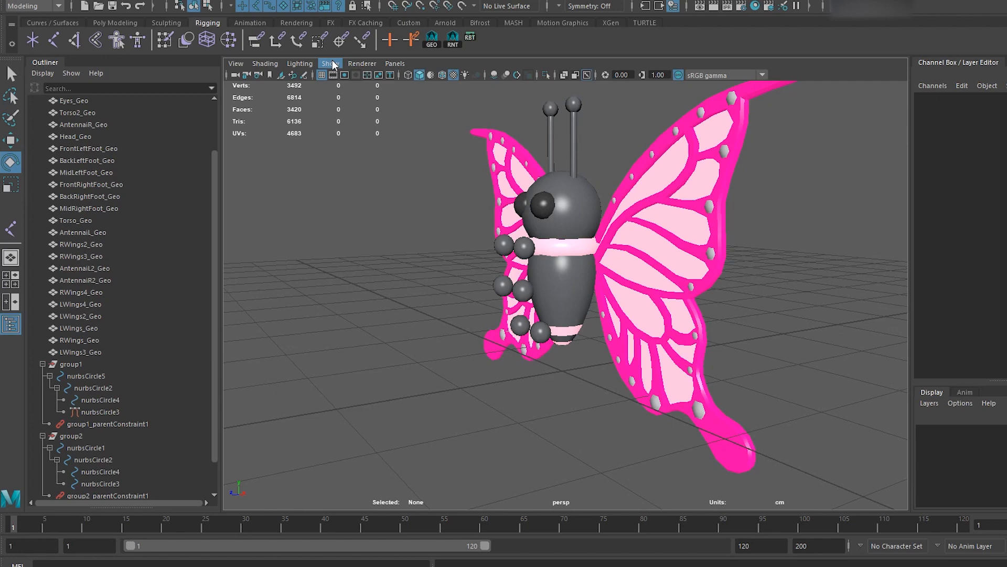
pyautogui.keyDown('alt'); pyautogui.moveTo(363, 262); pyautogui.dragTo(445, 304); pyautogui.keyUp('alt')
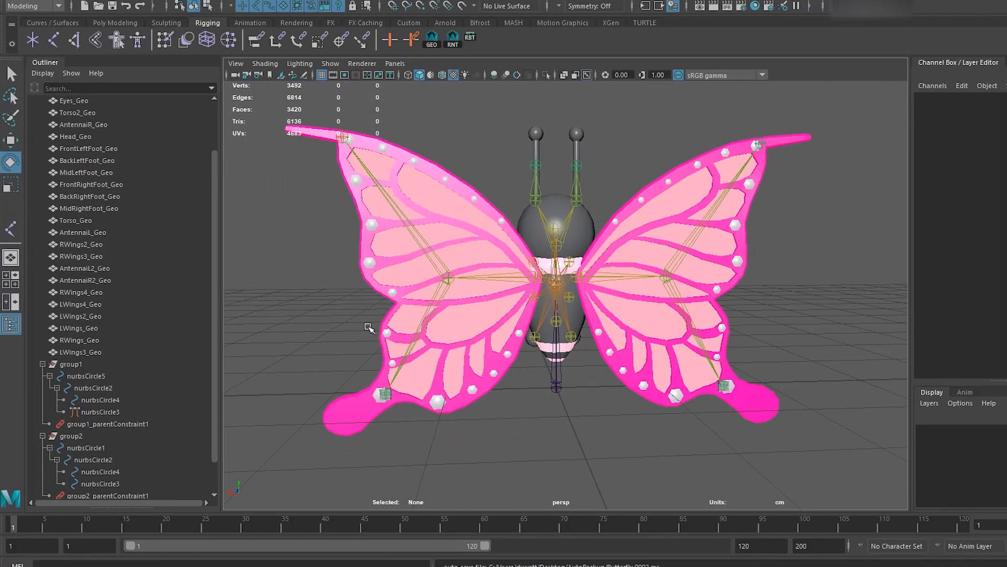
pyautogui.scroll(-4, 401, 304)
pyautogui.moveTo(400, 304)
pyautogui.keyDown('alt'); pyautogui.mouseDown()
pyautogui.moveTo(436, 319)
pyautogui.moveTo(404, 306)
pyautogui.mouseUp(); pyautogui.keyUp('alt')
pyautogui.scroll(3, 404, 305)
pyautogui.keyDown('alt'); pyautogui.moveTo(404, 306); pyautogui.dragTo(465, 339, button='middle'); pyautogui.keyUp('alt')
pyautogui.scroll(-1, 465, 339)
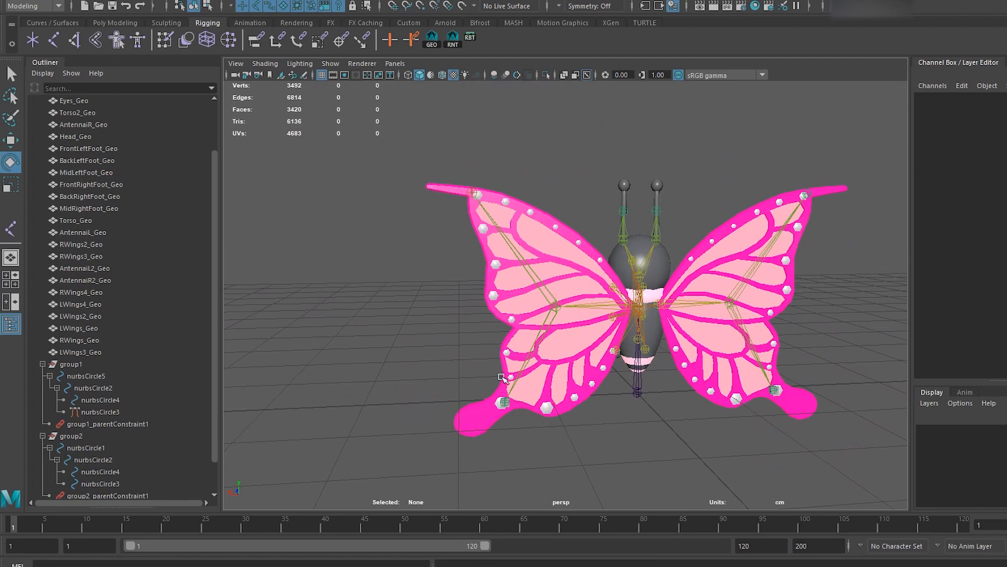
# - Try moving the Head joint upward, away from the body, to test the head's skinning
pyautogui.keyDown('alt'); pyautogui.moveTo(455, 452); pyautogui.dragTo(667, 446); pyautogui.keyUp('alt')
pyautogui.scroll(4, 504, 299)
pyautogui.keyDown('alt'); pyautogui.moveTo(504, 299); pyautogui.dragTo(567, 298, button='middle'); pyautogui.keyUp('alt')
pyautogui.keyDown('alt'); pyautogui.moveTo(566, 298); pyautogui.dragTo(535, 282); pyautogui.keyUp('alt')
pyautogui.click(546, 273)
pyautogui.press('w')
pyautogui.scroll(-2, 551, 277)
pyautogui.scroll(2, 535, 281)
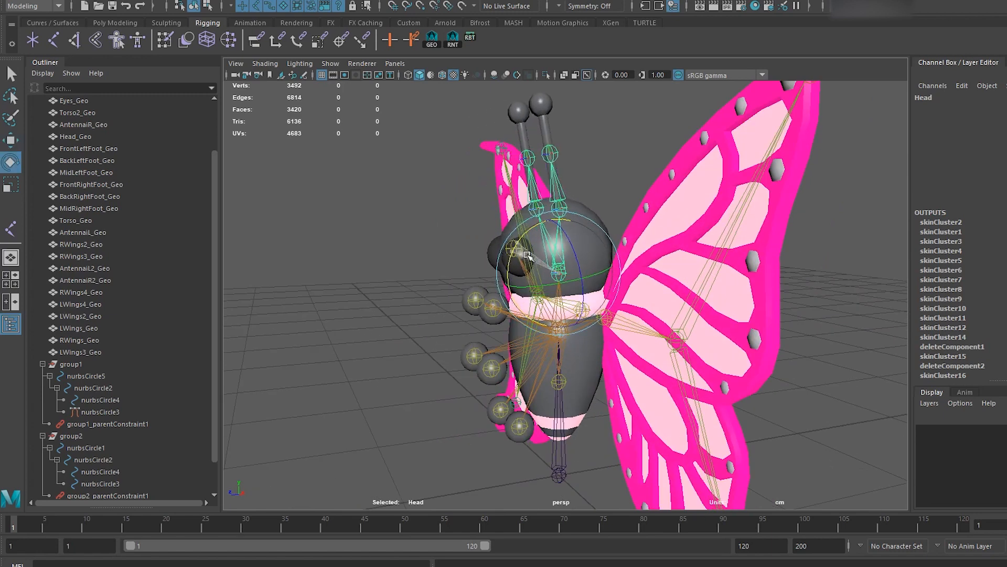
pyautogui.keyDown('alt'); pyautogui.moveTo(517, 243); pyautogui.dragTo(544, 255); pyautogui.keyUp('alt')
pyautogui.keyDown('alt'); pyautogui.moveTo(556, 199); pyautogui.dragTo(710, 195); pyautogui.keyUp('alt')
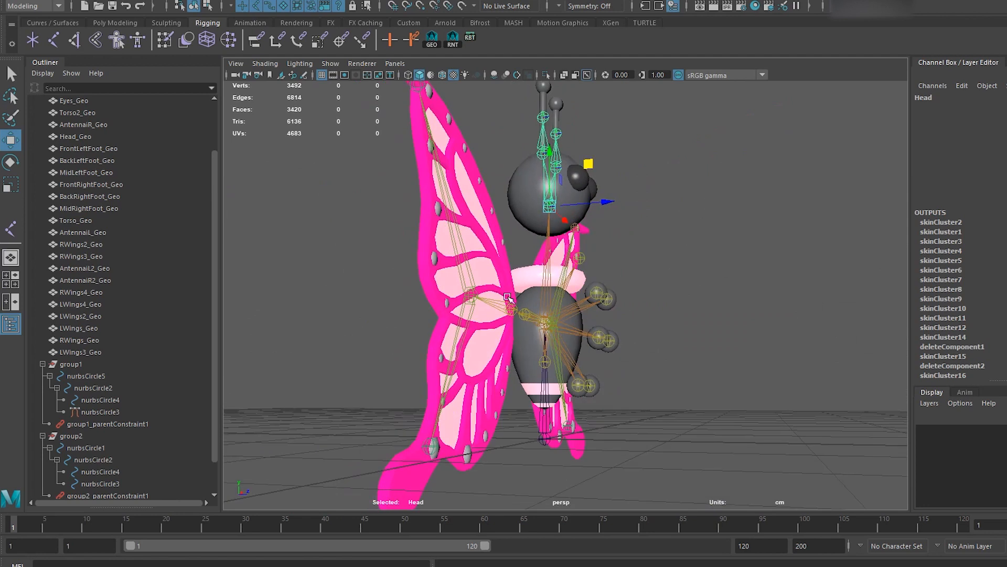
pyautogui.keyDown('alt'); pyautogui.moveTo(568, 274); pyautogui.dragTo(514, 284); pyautogui.keyUp('alt')
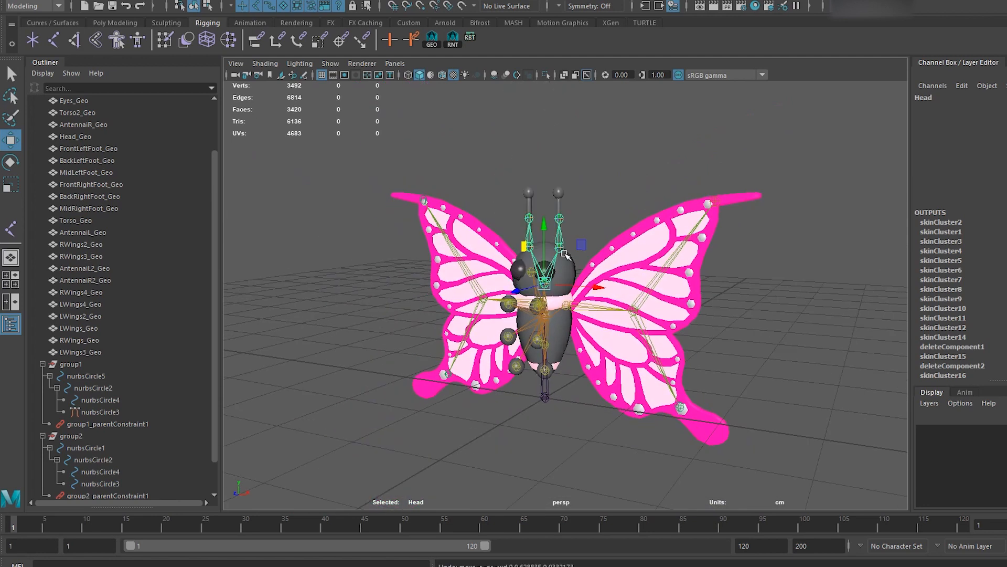
# - Test the rig by posing the AntennaL joint and the FrontLeftFoot joint
pyautogui.scroll(5, 565, 254)
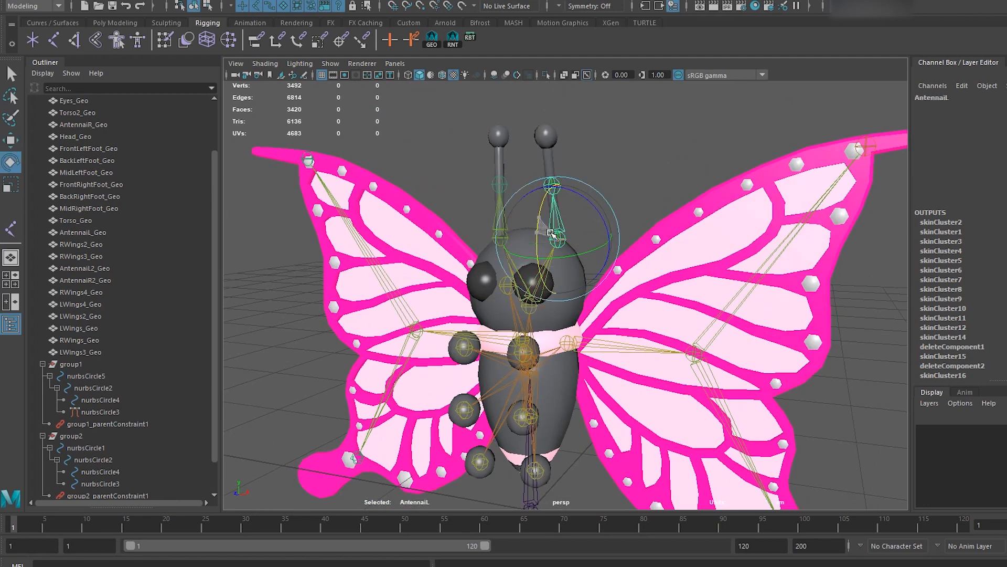
pyautogui.scroll(-2, 570, 227)
pyautogui.keyDown('alt'); pyautogui.moveTo(571, 227); pyautogui.dragTo(491, 265); pyautogui.keyUp('alt')
pyautogui.scroll(4, 601, 288)
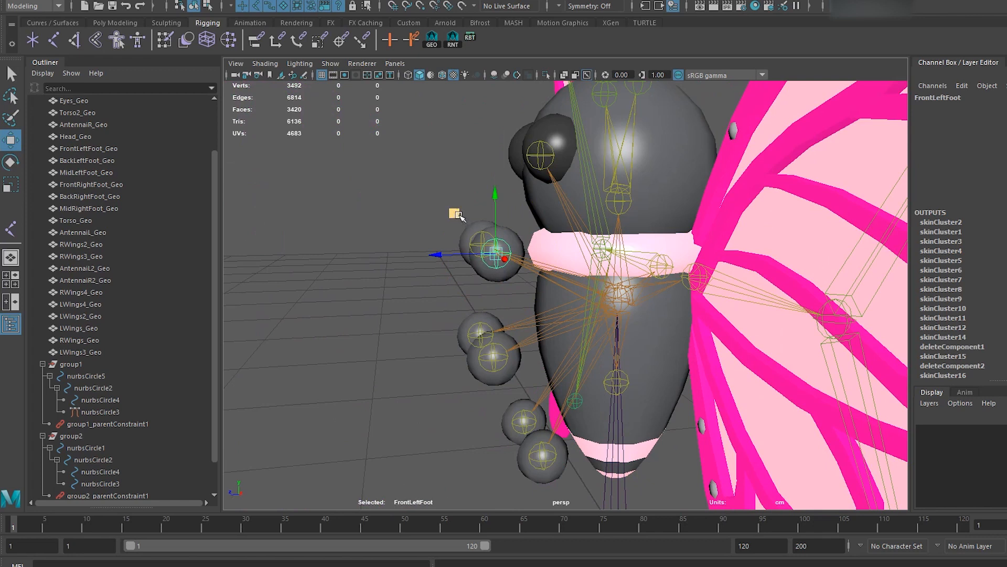
pyautogui.scroll(-3, 465, 227)
pyautogui.keyDown('alt'); pyautogui.moveTo(465, 228); pyautogui.dragTo(461, 268); pyautogui.keyUp('alt')
pyautogui.scroll(3, 461, 268)
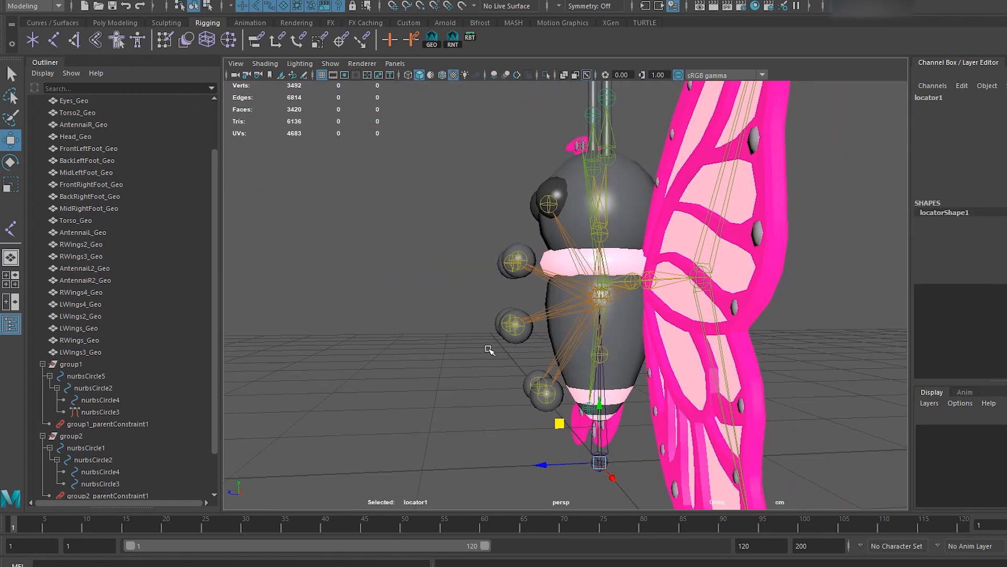
# - Place locator1 in front of the feet and parent-constrain the FrontRightFoot joint to it
pyautogui.scroll(5, 452, 225)
pyautogui.moveTo(516, 363); pyautogui.dragTo(526, 315)
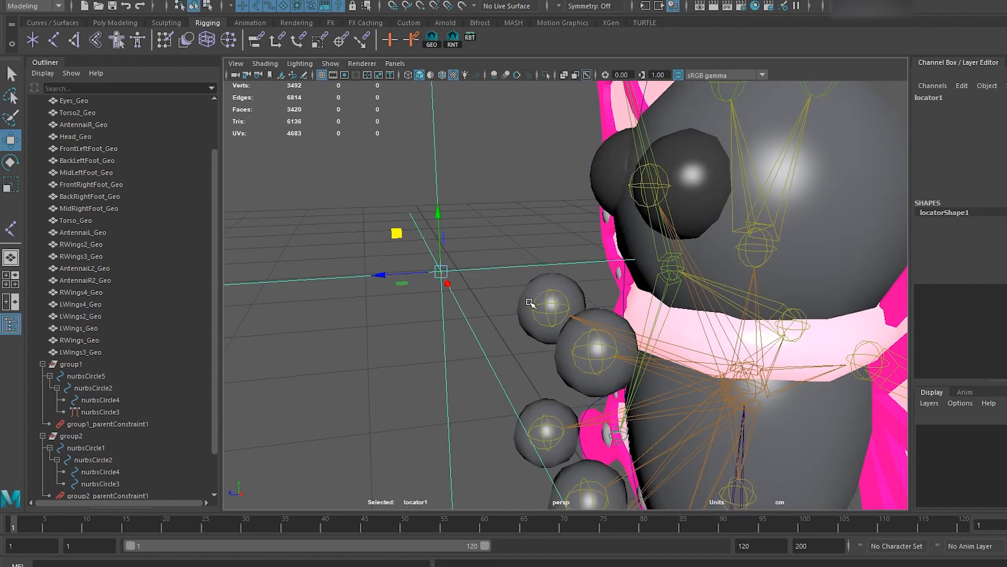
pyautogui.keyDown('shift'); pyautogui.click(546, 314); pyautogui.keyUp('shift')
pyautogui.click(258, 45)
pyautogui.keyDown('alt'); pyautogui.moveTo(446, 209); pyautogui.dragTo(469, 206); pyautogui.keyUp('alt')
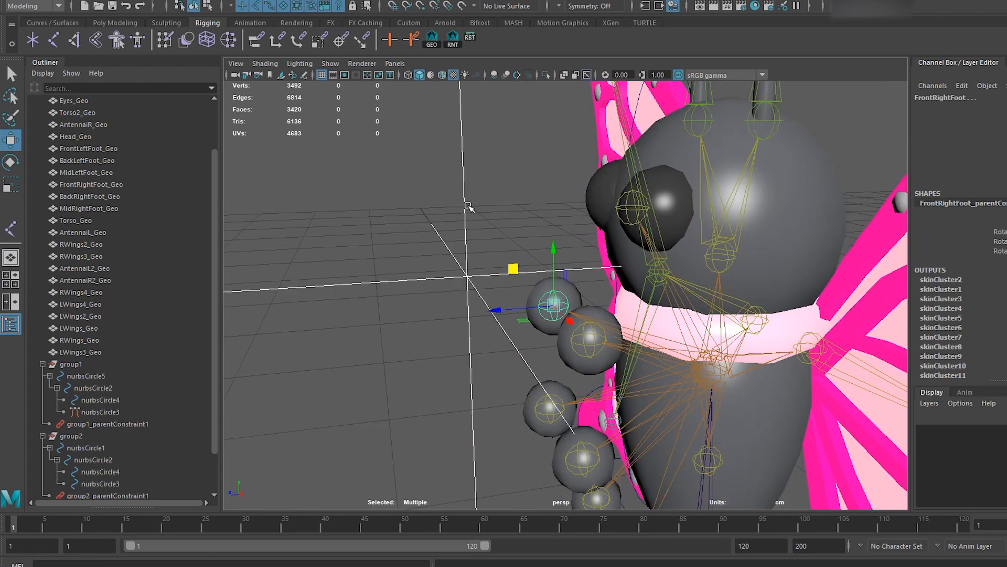
# - Test the foot constraint with the Torso joint, and undo back to before the constraint was added
pyautogui.click(688, 383)
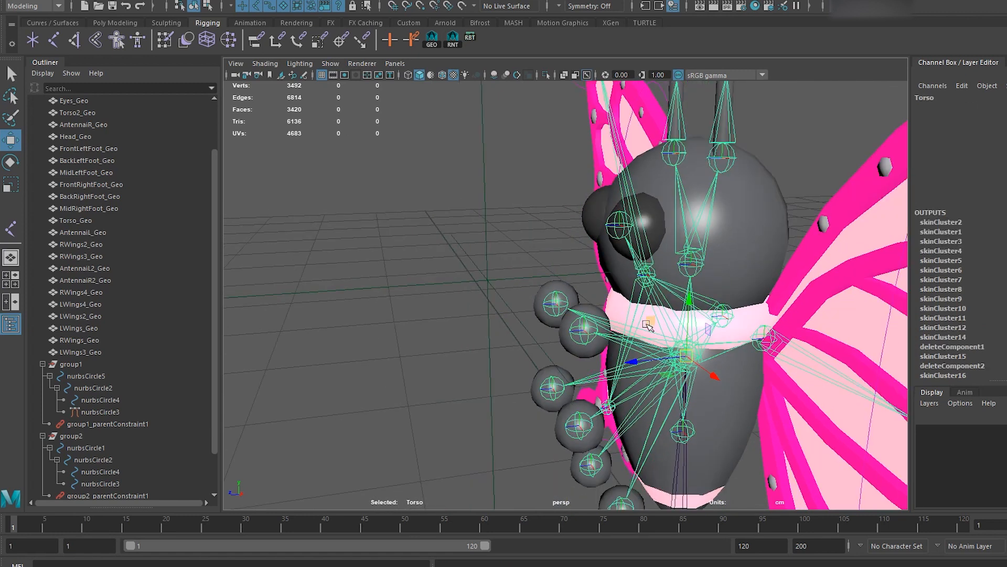
pyautogui.keyDown('alt'); pyautogui.moveTo(646, 325); pyautogui.dragTo(698, 290); pyautogui.keyUp('alt')
pyautogui.scroll(-4, 630, 310)
pyautogui.hotkey('ctrl', 'z')
pyautogui.hotkey('ctrl', 'z')
pyautogui.hotkey('ctrl', 'z')
pyautogui.hotkey('ctrl', 'z')
pyautogui.hotkey('ctrl', 'z')
pyautogui.hotkey('ctrl', 'z')
pyautogui.hotkey('ctrl', 'z')
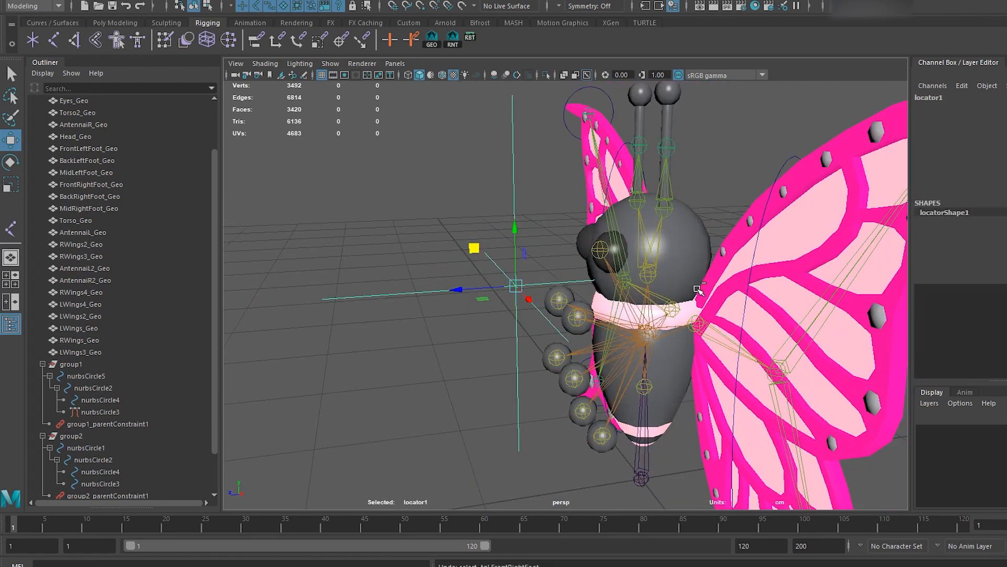
# - Inspect the wing control curves nurbsCircle5 and nurbsCircle1 and their parent groups, group1 and group2
pyautogui.scroll(-4, 629, 281)
pyautogui.keyDown('alt'); pyautogui.moveTo(621, 280); pyautogui.dragTo(667, 276); pyautogui.keyUp('alt')
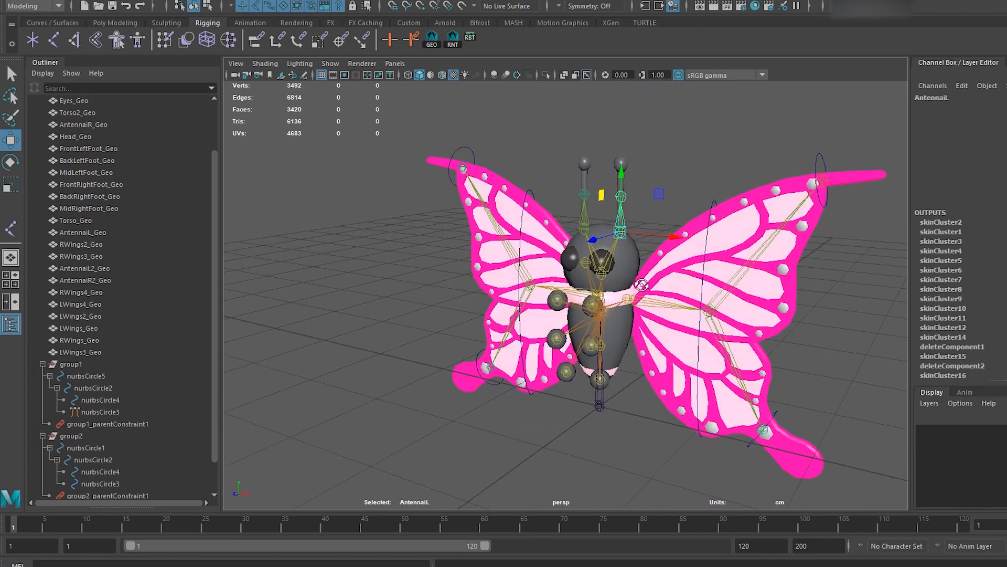
pyautogui.scroll(3, 603, 286)
pyautogui.keyDown('alt'); pyautogui.moveTo(597, 287); pyautogui.dragTo(283, 328); pyautogui.keyUp('alt')
pyautogui.click(625, 168)
pyautogui.click(603, 235)
pyautogui.keyDown('shift'); pyautogui.click(546, 235); pyautogui.keyUp('shift')
pyautogui.scroll(-5, 547, 234)
pyautogui.press('e')
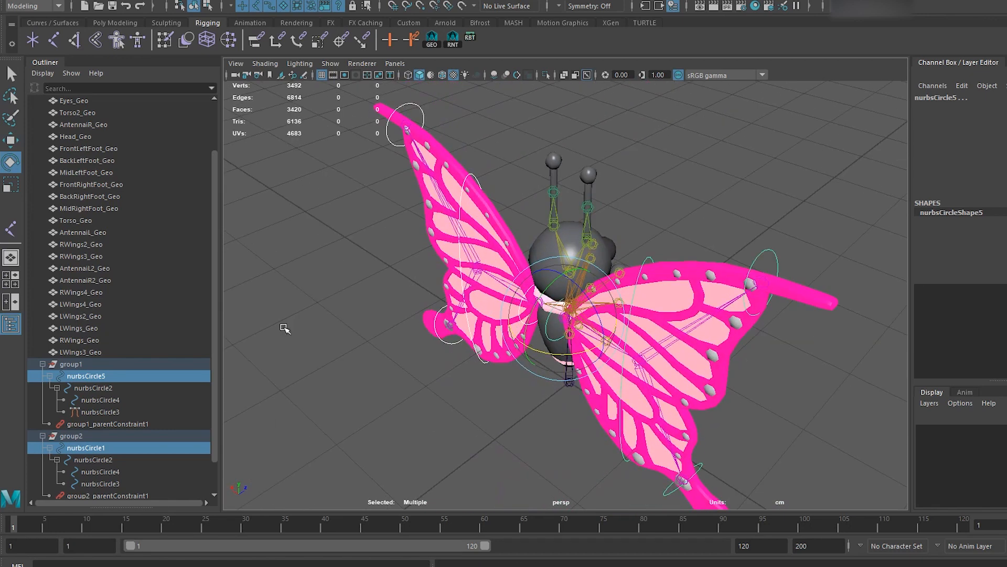
pyautogui.click(80, 364)
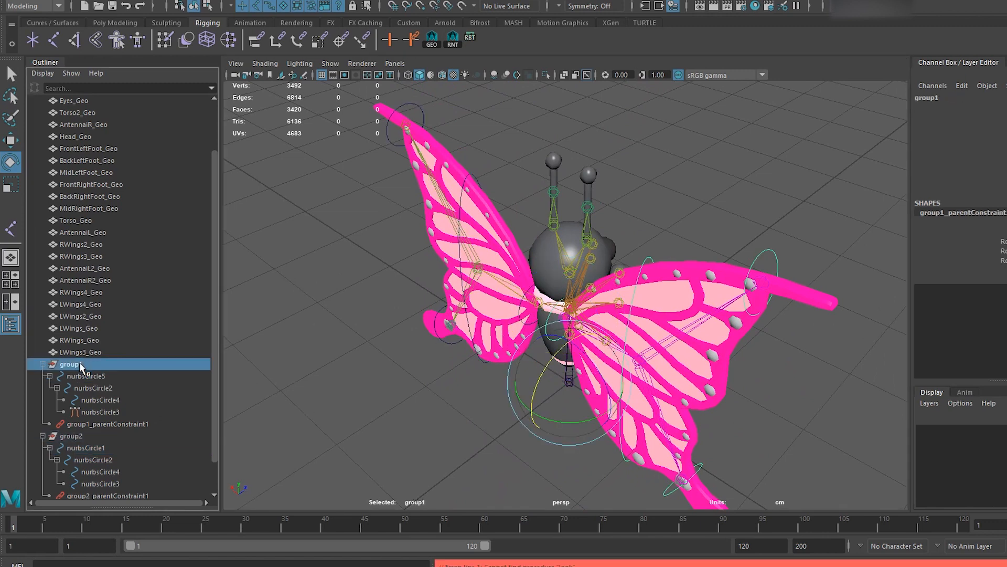
pyautogui.click(83, 435)
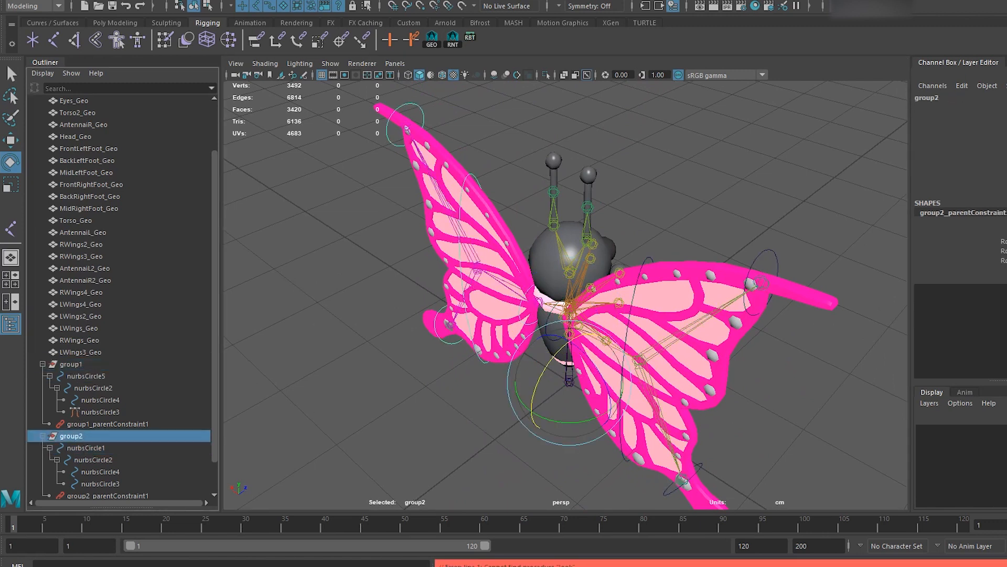
# - Try rotating both wings together with the wing root controls nurbsCircle1 and nurbsCircle5
pyautogui.keyDown('alt'); pyautogui.moveTo(775, 208); pyautogui.dragTo(646, 205); pyautogui.keyUp('alt')
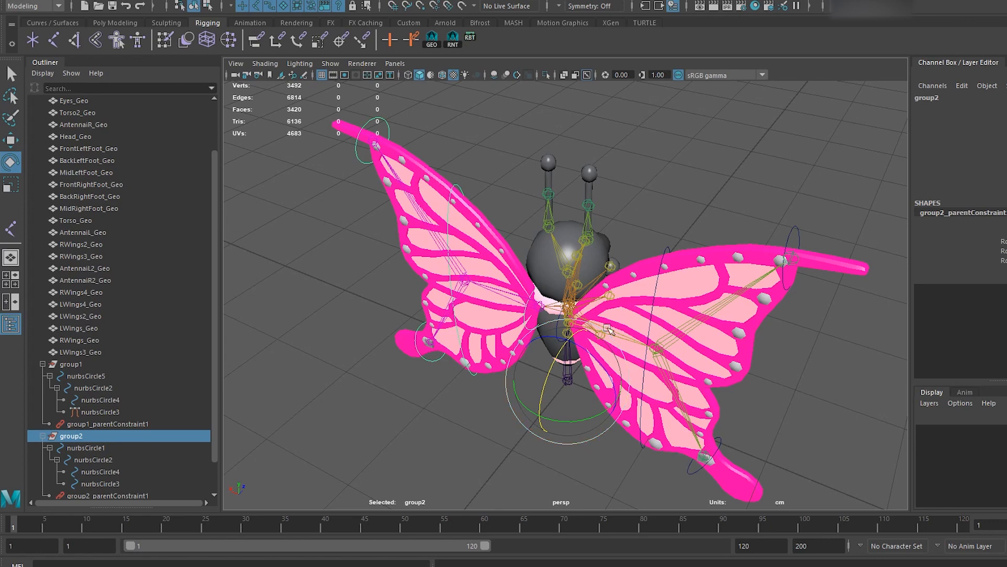
pyautogui.keyDown('alt'); pyautogui.moveTo(617, 307); pyautogui.dragTo(638, 294); pyautogui.keyUp('alt')
pyautogui.click(636, 220)
pyautogui.click(538, 327)
pyautogui.scroll(8, 571, 348)
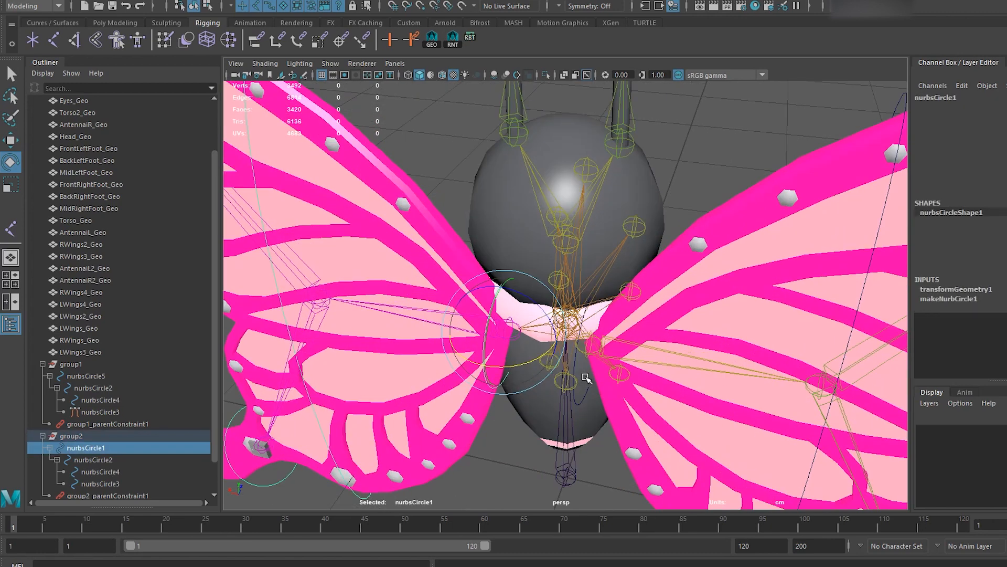
pyautogui.keyDown('shift'); pyautogui.click(582, 403); pyautogui.keyUp('shift')
pyautogui.scroll(-7, 583, 394)
pyautogui.moveTo(581, 357); pyautogui.dragTo(356, 339)
pyautogui.scroll(-6, 598, 335)
pyautogui.scroll(5, 498, 332)
# - Try rotating all the wing controls of group1 and group2 together to bend both wings
pyautogui.keyDown('alt'); pyautogui.moveTo(499, 333); pyautogui.dragTo(416, 360); pyautogui.keyUp('alt')
pyautogui.keyDown('alt'); pyautogui.moveTo(469, 412); pyautogui.dragTo(578, 382); pyautogui.keyUp('alt')
pyautogui.keyDown('shift'); pyautogui.moveTo(564, 443); pyautogui.dragTo(566, 441); pyautogui.keyUp('shift')
pyautogui.keyDown('alt'); pyautogui.moveTo(565, 442); pyautogui.dragTo(632, 212); pyautogui.keyUp('alt')
pyautogui.keyDown('shift'); pyautogui.moveTo(566, 373); pyautogui.dragTo(565, 373); pyautogui.keyUp('shift')
pyautogui.keyDown('alt'); pyautogui.moveTo(565, 373); pyautogui.dragTo(542, 328); pyautogui.keyUp('alt')
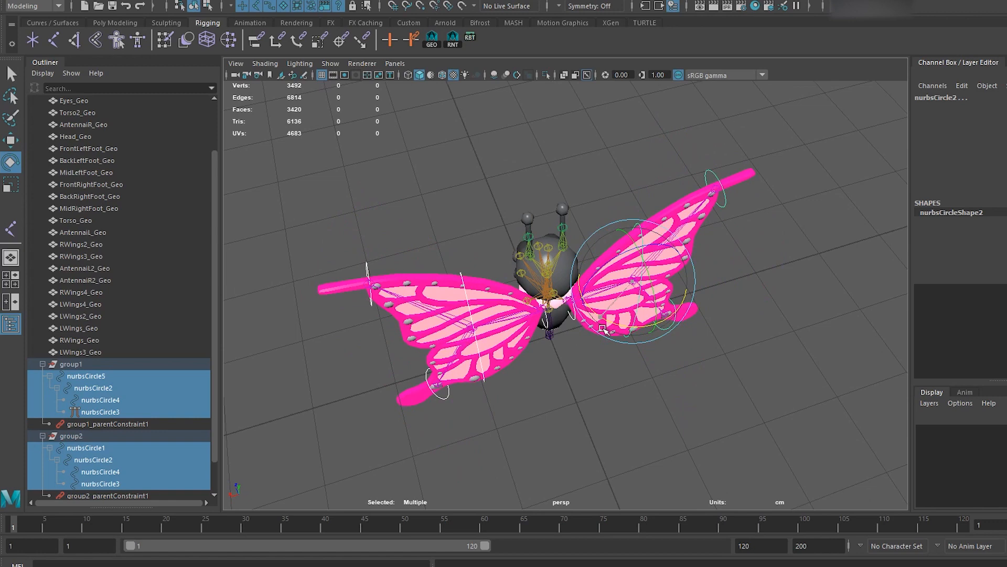
pyautogui.keyDown('alt'); pyautogui.moveTo(594, 337); pyautogui.dragTo(568, 338); pyautogui.keyUp('alt')
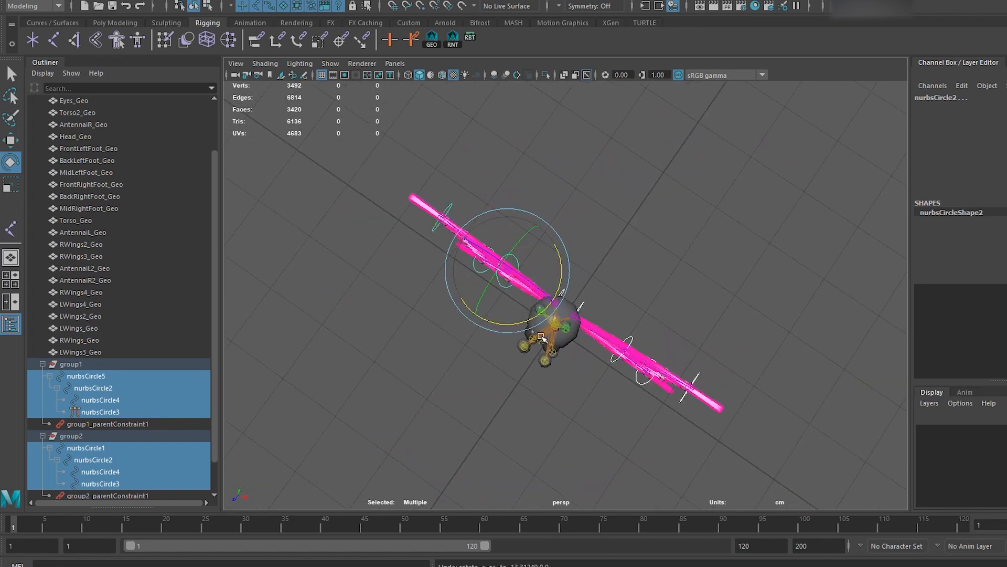
# - At frame 1, rotate the nurbsCircle2 controls of both wings together to fold the outer wings further forward
pyautogui.keyDown('alt'); pyautogui.moveTo(492, 327); pyautogui.dragTo(450, 266); pyautogui.keyUp('alt')
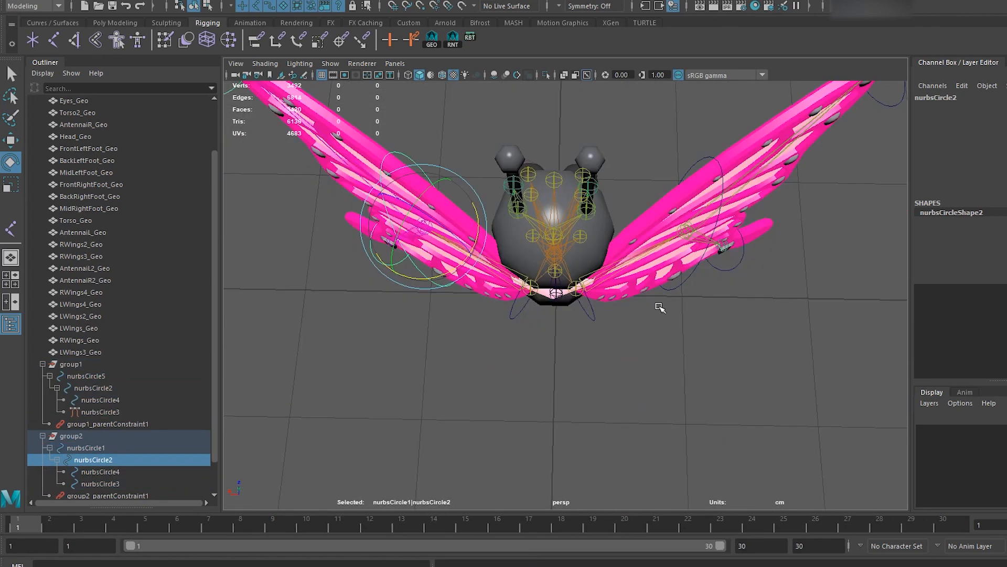
pyautogui.keyDown('ctrl'); pyautogui.click(93, 388); pyautogui.keyUp('ctrl')
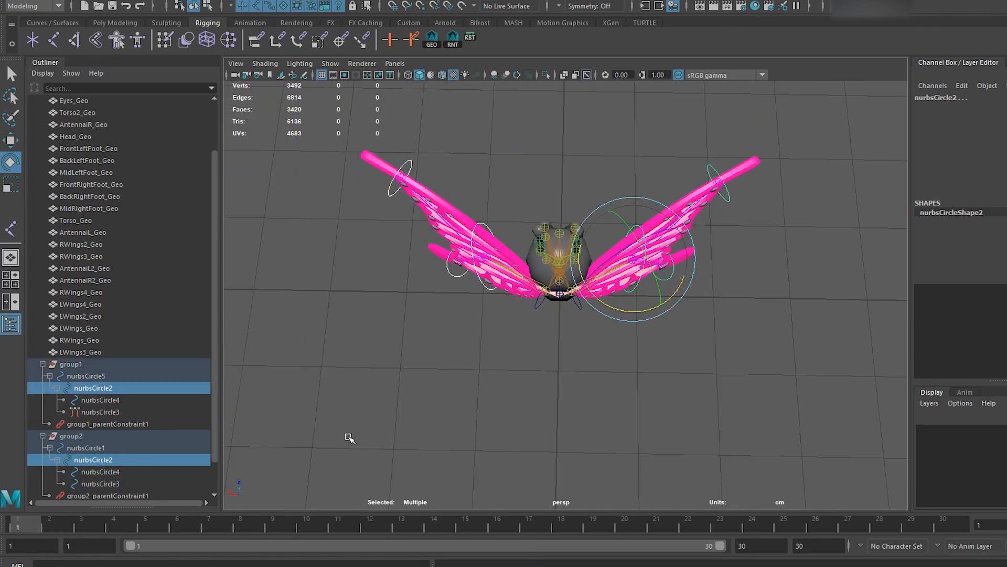
pyautogui.moveTo(608, 308); pyautogui.dragTo(632, 313)
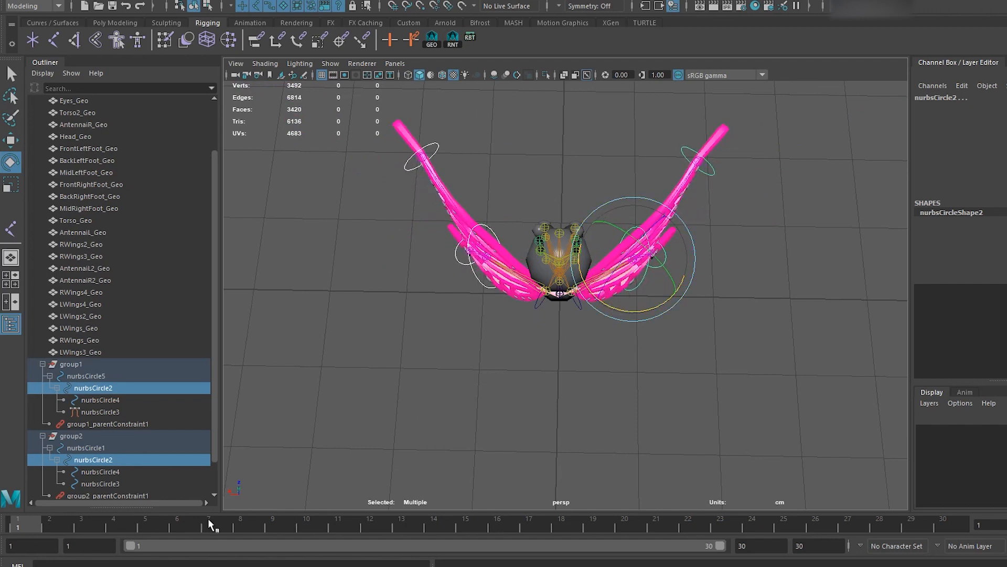
# - Key both nurbsCircle2 controls at frame 21 with the outer wings bent backward, and review the flap across the timeline
pyautogui.moveTo(45, 530); pyautogui.dragTo(656, 530)
pyautogui.moveTo(610, 360); pyautogui.dragTo(580, 324)
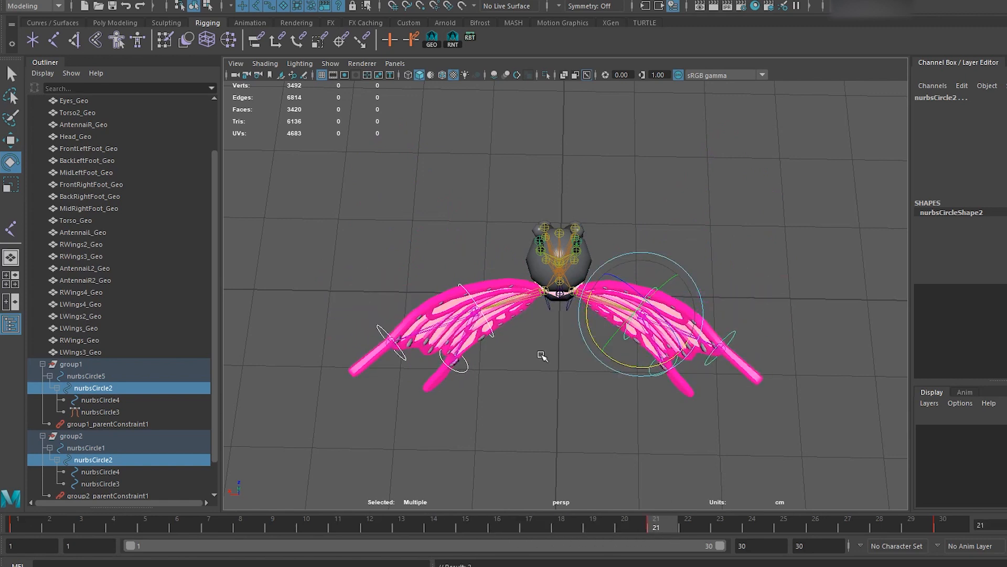
pyautogui.moveTo(13, 521); pyautogui.dragTo(249, 525)
pyautogui.moveTo(645, 345)
pyautogui.mouseDown()
pyautogui.moveTo(633, 337)
pyautogui.moveTo(648, 340)
pyautogui.mouseUp()
pyautogui.moveTo(28, 527); pyautogui.dragTo(846, 535)
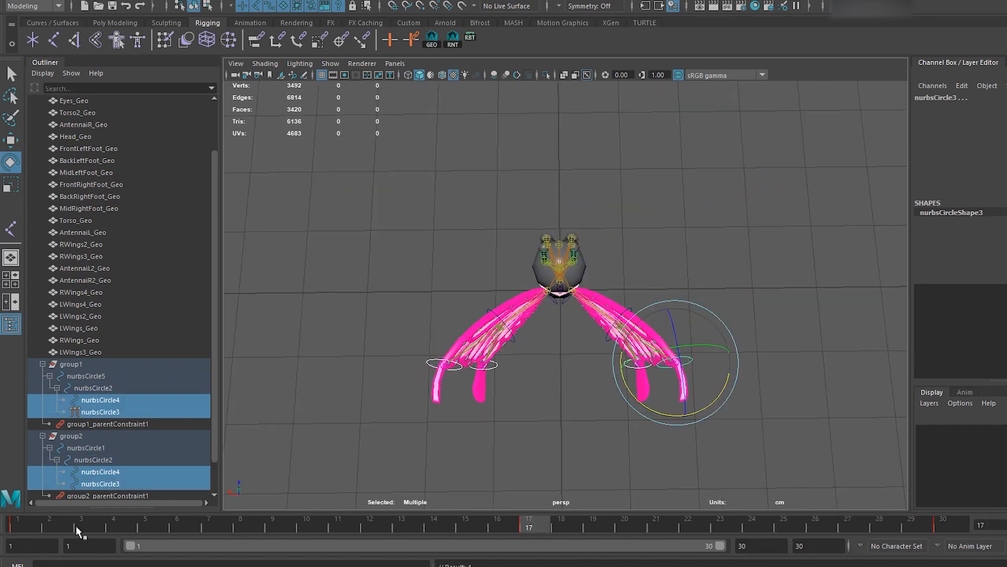
# - Key the nurbsCircle3 and nurbsCircle4 wingtip controls at frame 9 with the tips rotated outward, and clear their frame 17 key
pyautogui.moveTo(76, 525); pyautogui.dragTo(282, 515)
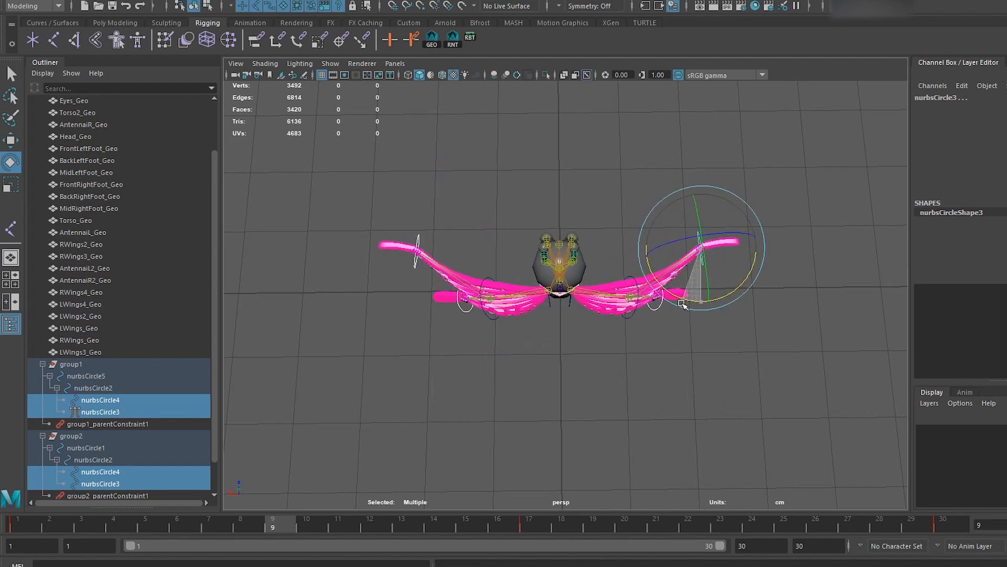
pyautogui.moveTo(20, 519); pyautogui.dragTo(543, 526)
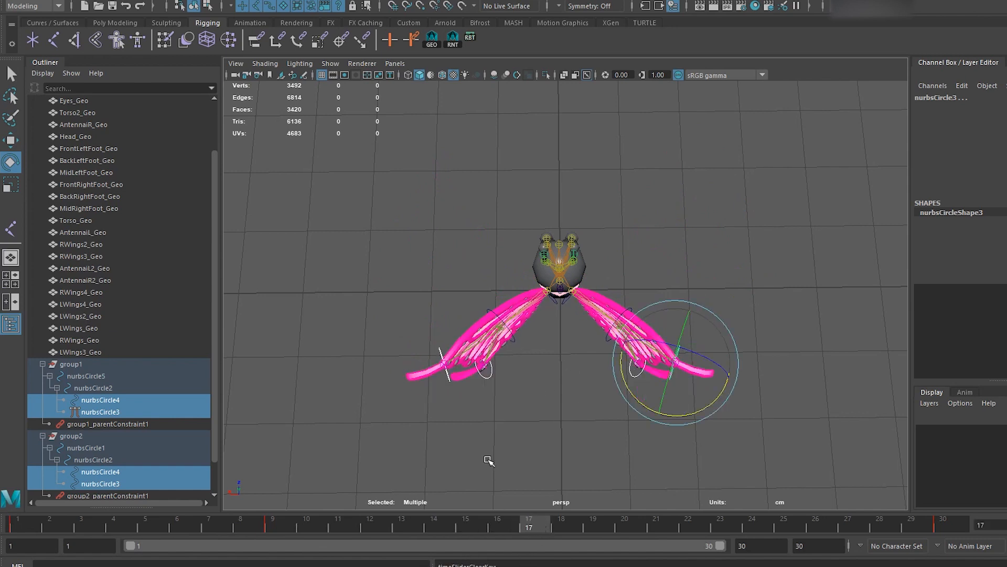
# - Scrub through the wing flap and examine the bending of the outer wings and tips from several angles
pyautogui.moveTo(212, 524); pyautogui.dragTo(656, 538)
pyautogui.moveTo(76, 518); pyautogui.dragTo(248, 462)
pyautogui.keyDown('alt'); pyautogui.moveTo(338, 394); pyautogui.dragTo(597, 333); pyautogui.keyUp('alt')
pyautogui.scroll(4, 643, 314)
pyautogui.scroll(5, 596, 333)
pyautogui.scroll(-5, 596, 333)
pyautogui.scroll(-4, 596, 333)
pyautogui.keyDown('alt'); pyautogui.moveTo(531, 403); pyautogui.dragTo(389, 405); pyautogui.keyUp('alt')
# - Adjust which object types the viewport shows and review the butterfly's wing animations from different sides
pyautogui.click(330, 64)
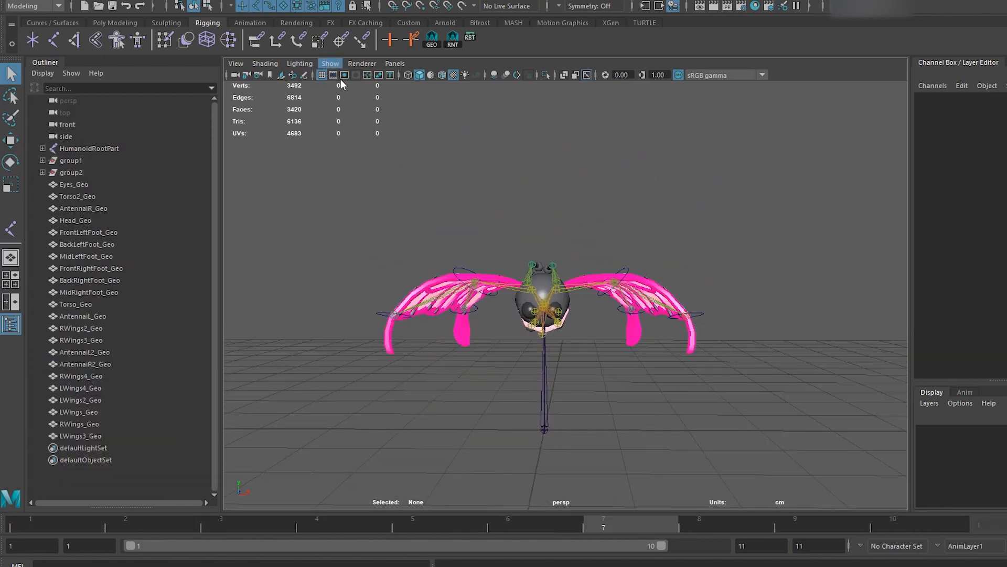
pyautogui.click(351, 127)
pyautogui.keyDown('alt'); pyautogui.moveTo(855, 362); pyautogui.dragTo(268, 353); pyautogui.keyUp('alt')
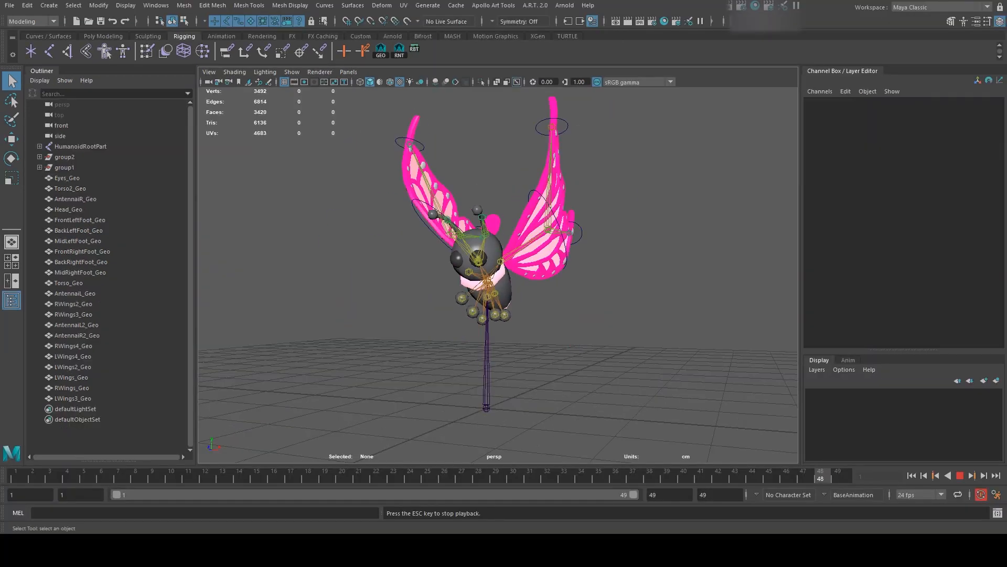
pyautogui.keyDown('alt'); pyautogui.moveTo(613, 324); pyautogui.dragTo(501, 329); pyautogui.keyUp('alt')
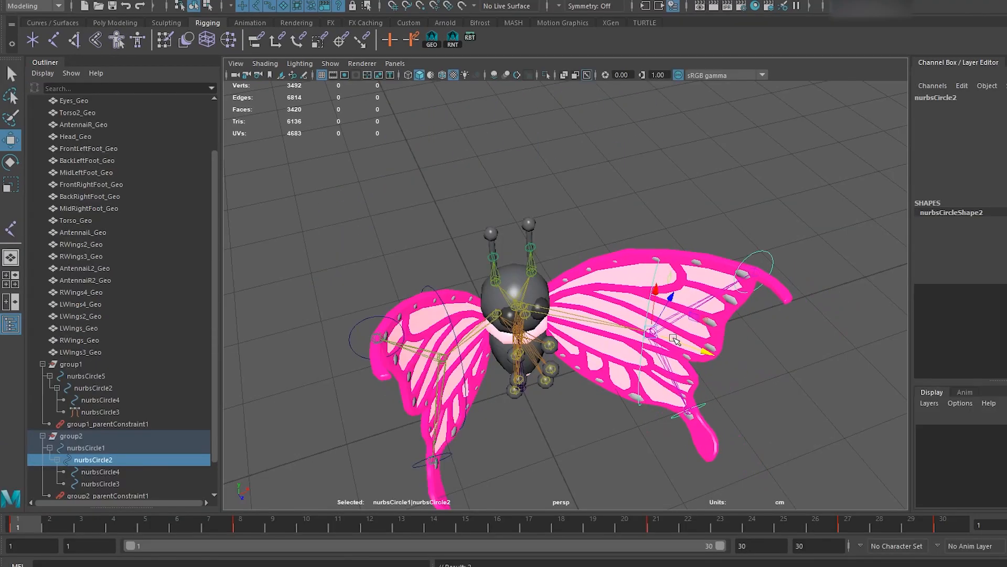
# - At frame 1, try moving group2's nurbsCircle2, nurbsCircle3 and nurbsCircle4 controls together, and nurbsCircle2 alone, to deform the wing
pyautogui.keyDown('shift'); pyautogui.click(695, 205); pyautogui.keyUp('shift')
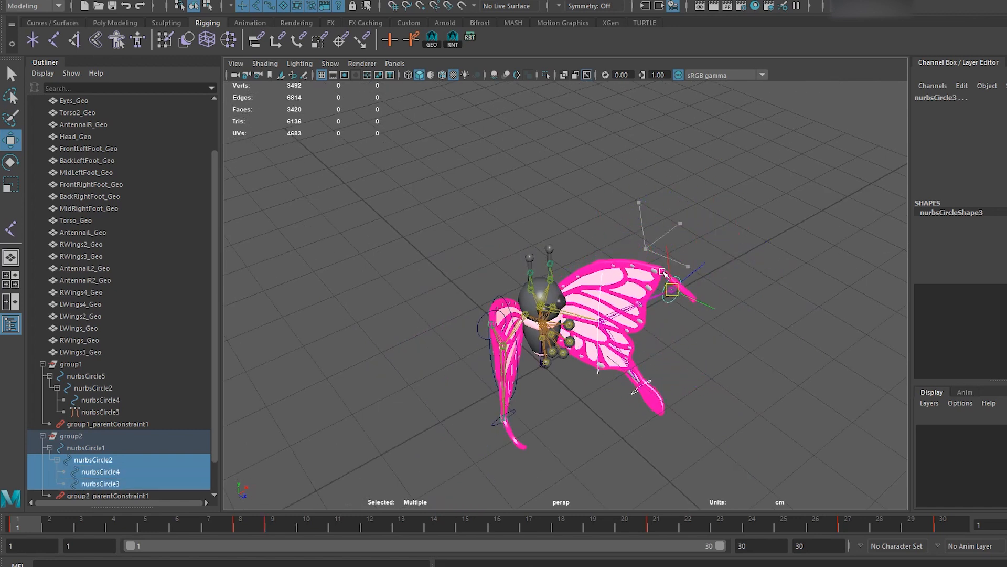
pyautogui.keyDown('alt'); pyautogui.moveTo(646, 261); pyautogui.dragTo(573, 348); pyautogui.keyUp('alt')
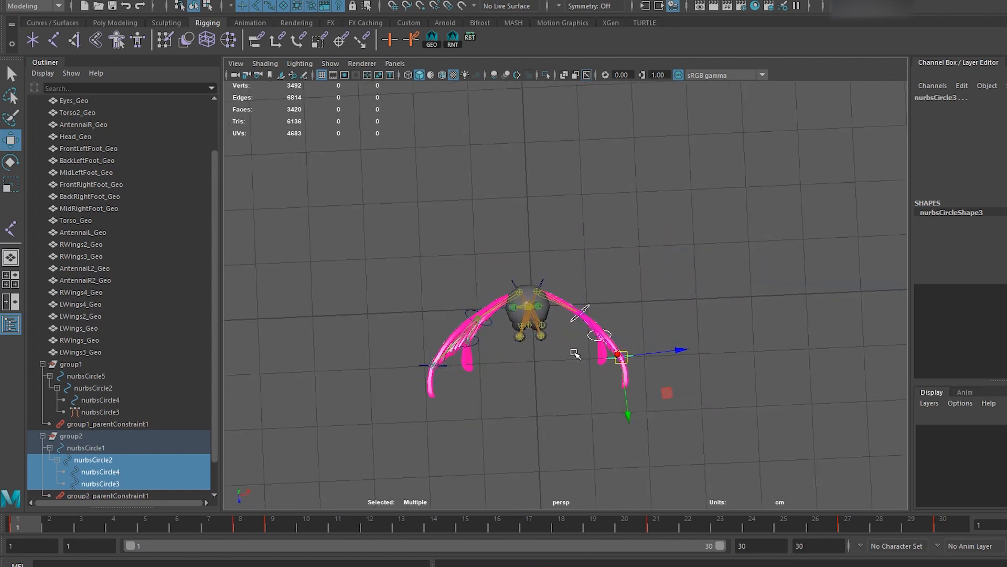
pyautogui.click(597, 333)
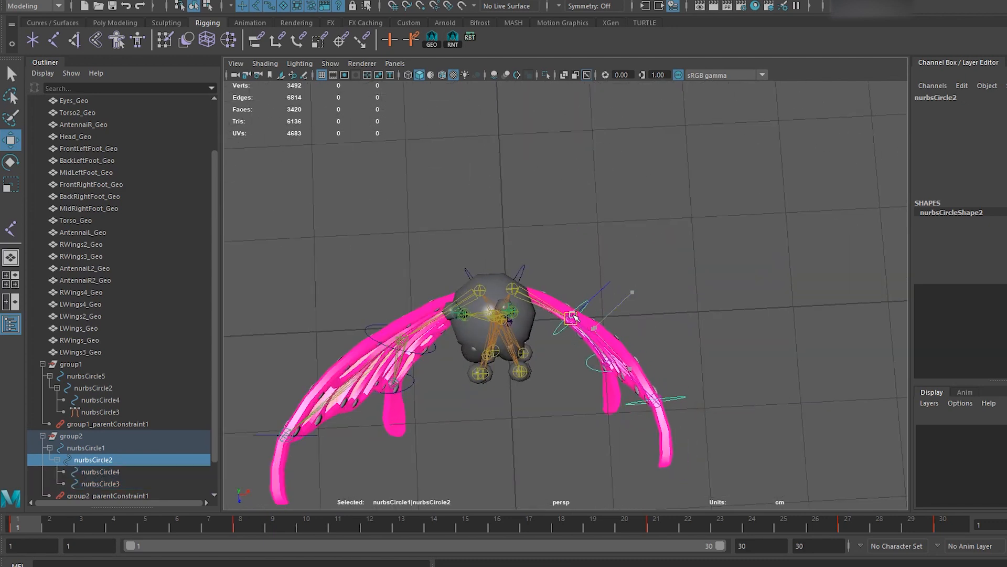
pyautogui.keyDown('alt'); pyautogui.moveTo(590, 324); pyautogui.dragTo(595, 279); pyautogui.keyUp('alt')
pyautogui.moveTo(598, 328); pyautogui.dragTo(654, 335)
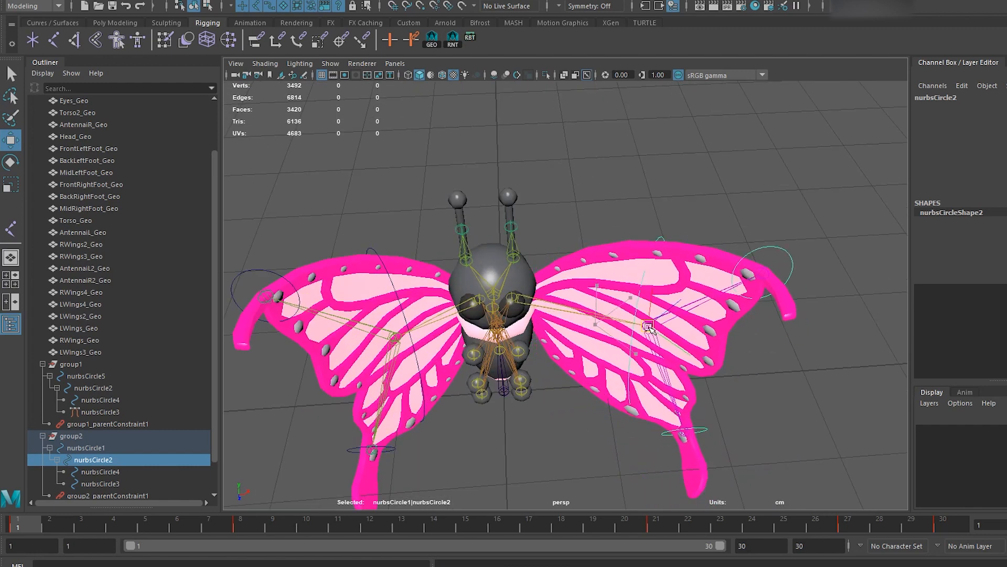
# - Examine the butterfly's wing pose and the group2 wing controls at frame 1 from the sides, above and front
pyautogui.keyDown('alt'); pyautogui.moveTo(583, 322); pyautogui.dragTo(571, 342); pyautogui.keyUp('alt')
pyautogui.scroll(-5, 608, 317)
pyautogui.keyDown('alt'); pyautogui.moveTo(632, 314); pyautogui.dragTo(586, 272); pyautogui.keyUp('alt')
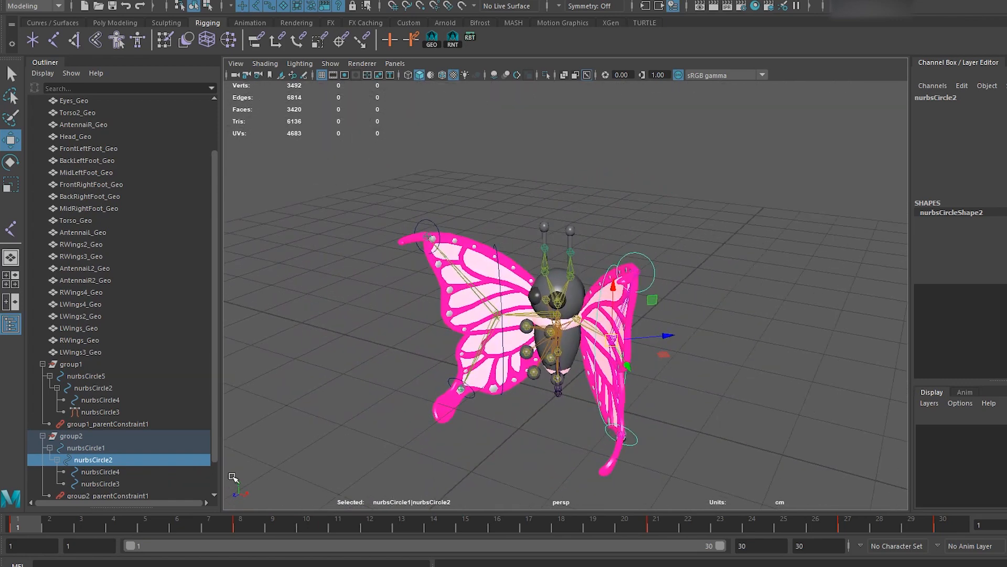
pyautogui.press('Escape')
pyautogui.moveTo(624, 262)
pyautogui.keyDown('alt'); pyautogui.mouseDown()
pyautogui.moveTo(499, 232)
pyautogui.moveTo(635, 258)
pyautogui.mouseUp(); pyautogui.keyUp('alt')
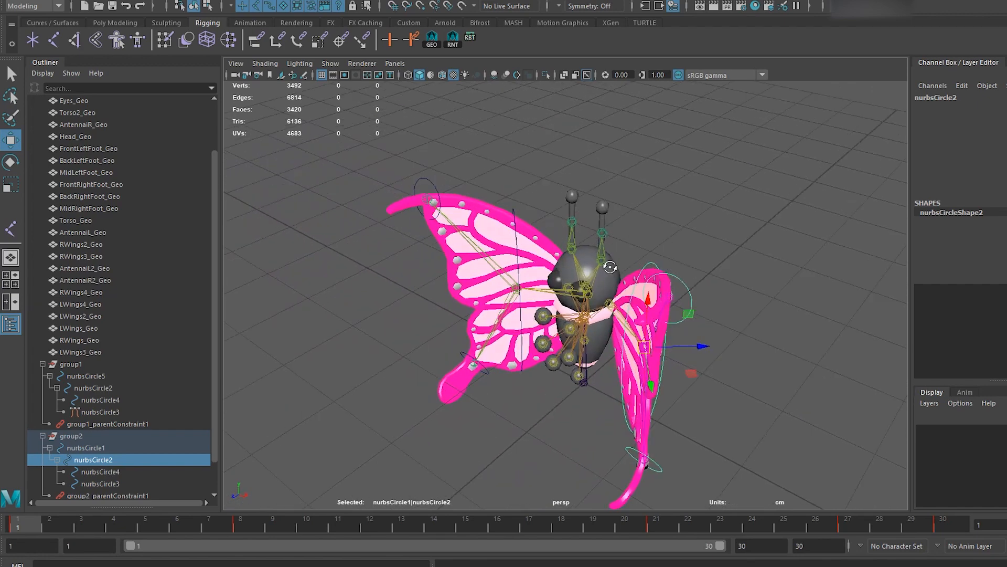
pyautogui.keyDown('alt'); pyautogui.moveTo(631, 296); pyautogui.dragTo(605, 303); pyautogui.keyUp('alt')
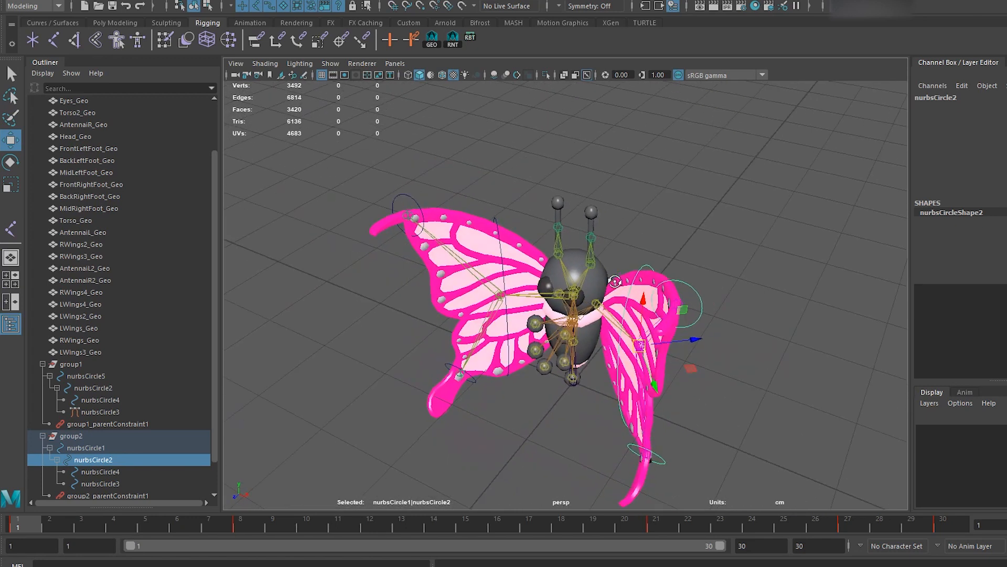
pyautogui.keyDown('alt'); pyautogui.moveTo(588, 266); pyautogui.dragTo(529, 359); pyautogui.keyUp('alt')
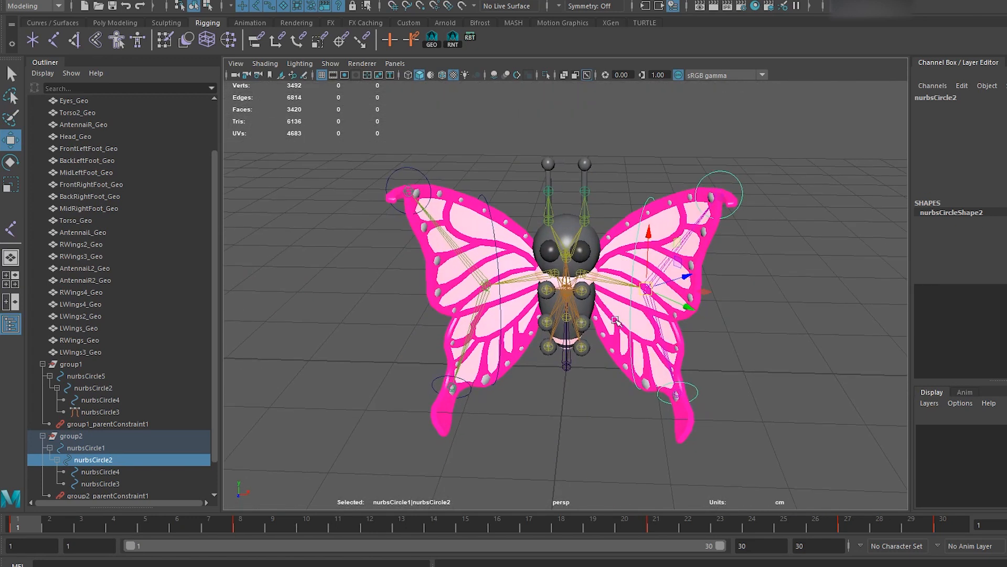